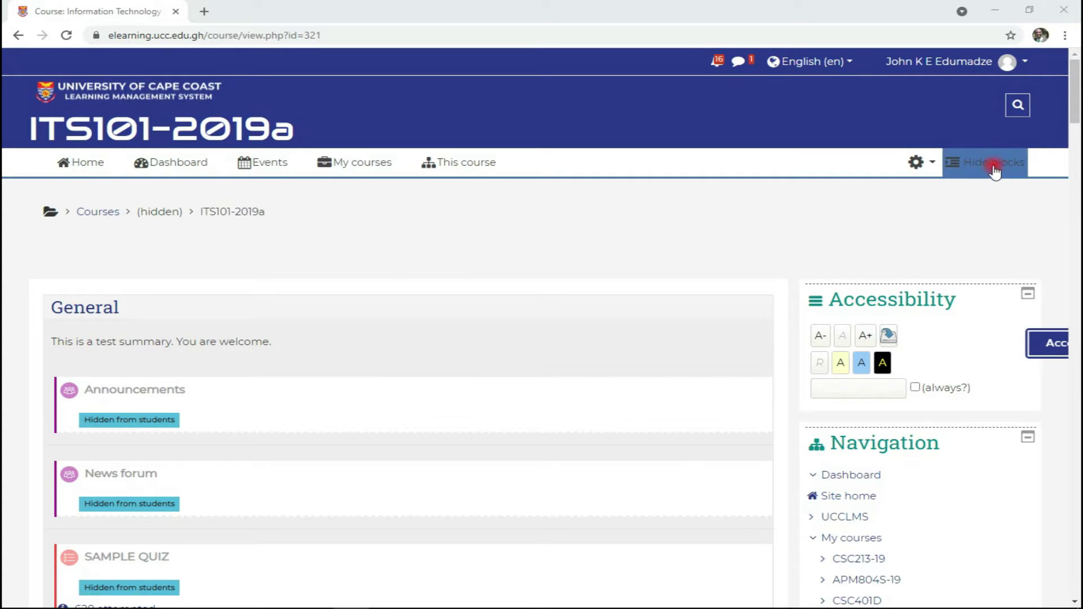
Step: Turn course editing on and add a Glossary activity to the General section
click(931, 164)
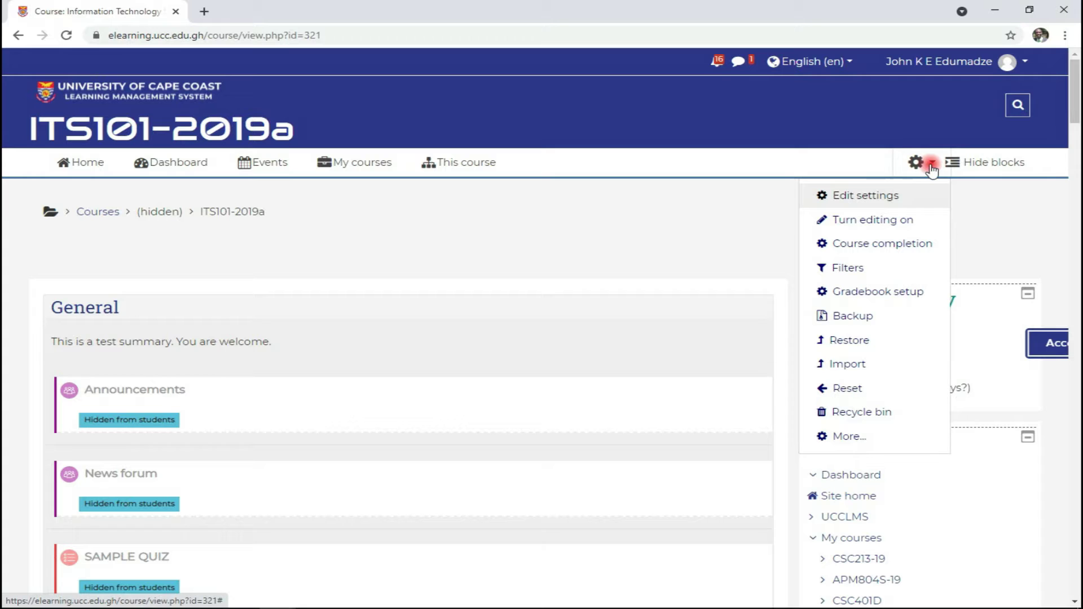
click(906, 220)
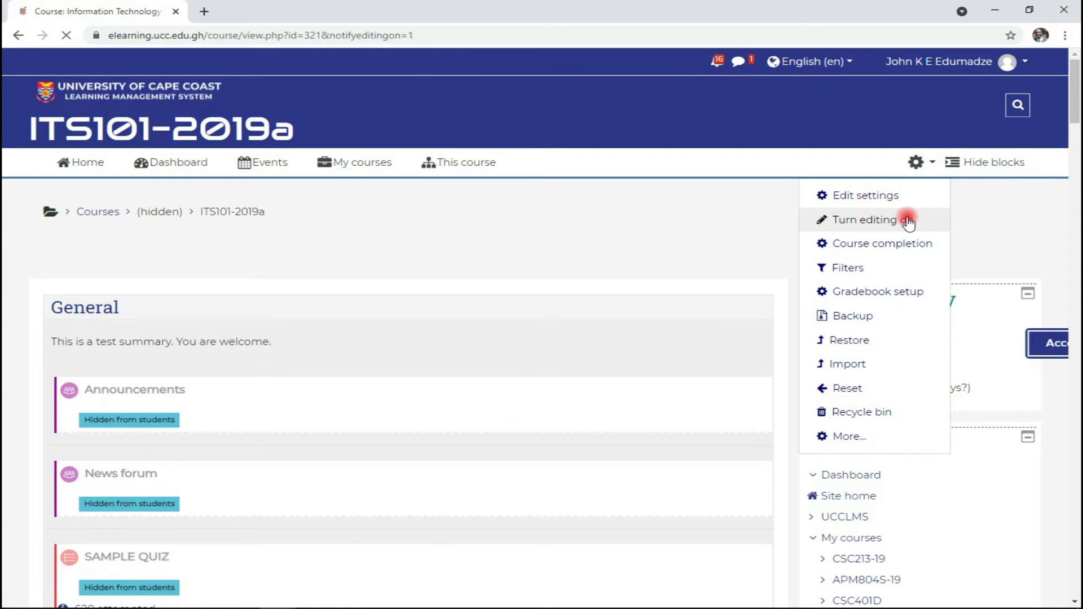
scroll(720, 324, down, 15)
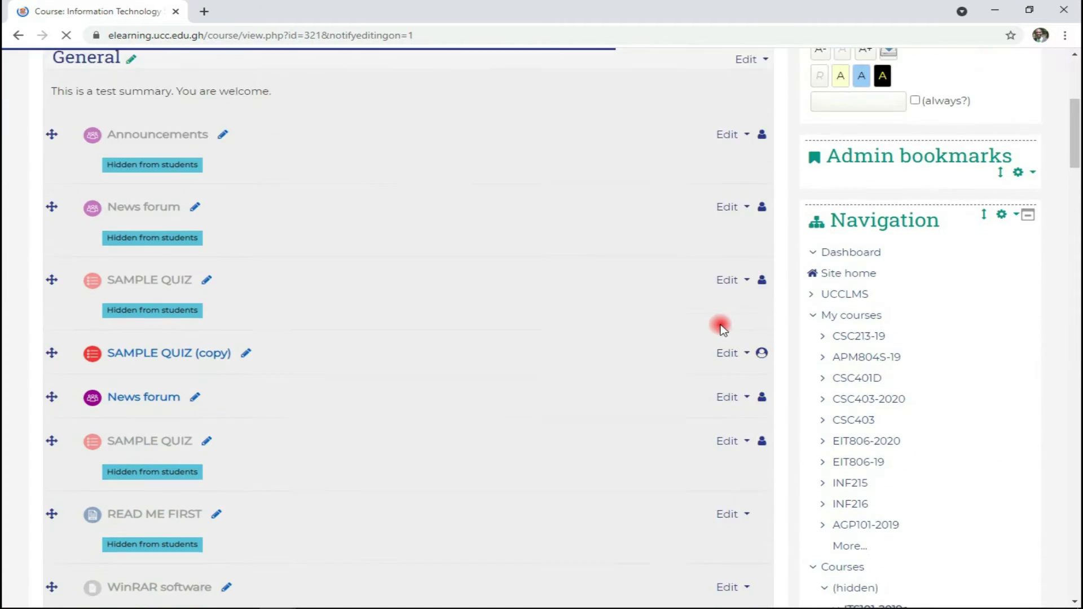
scroll(723, 323, down, 4)
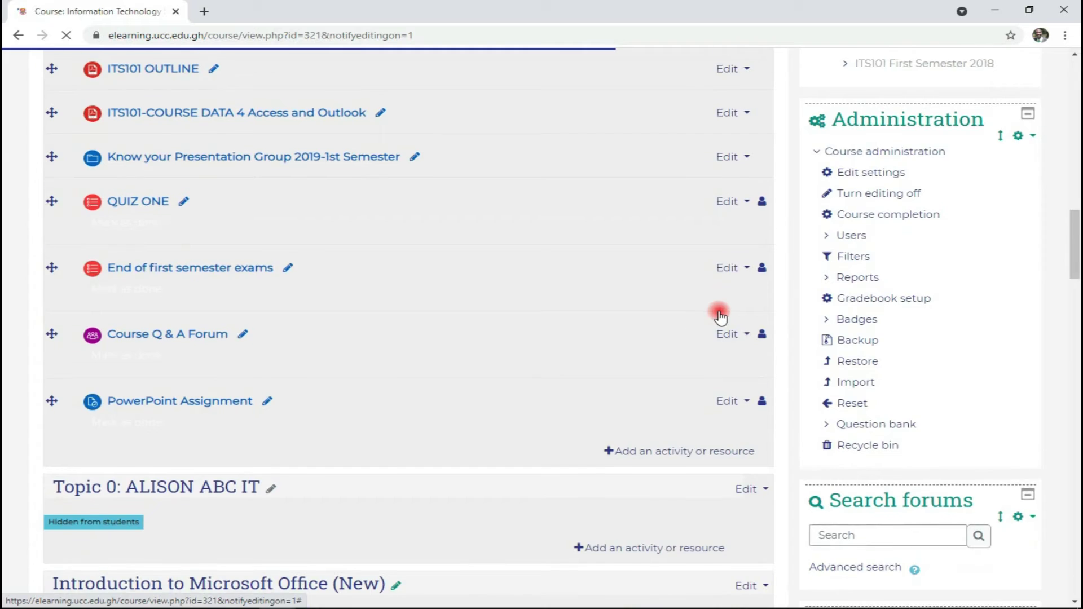
scroll(721, 319, up, 20)
scroll(717, 316, down, 15)
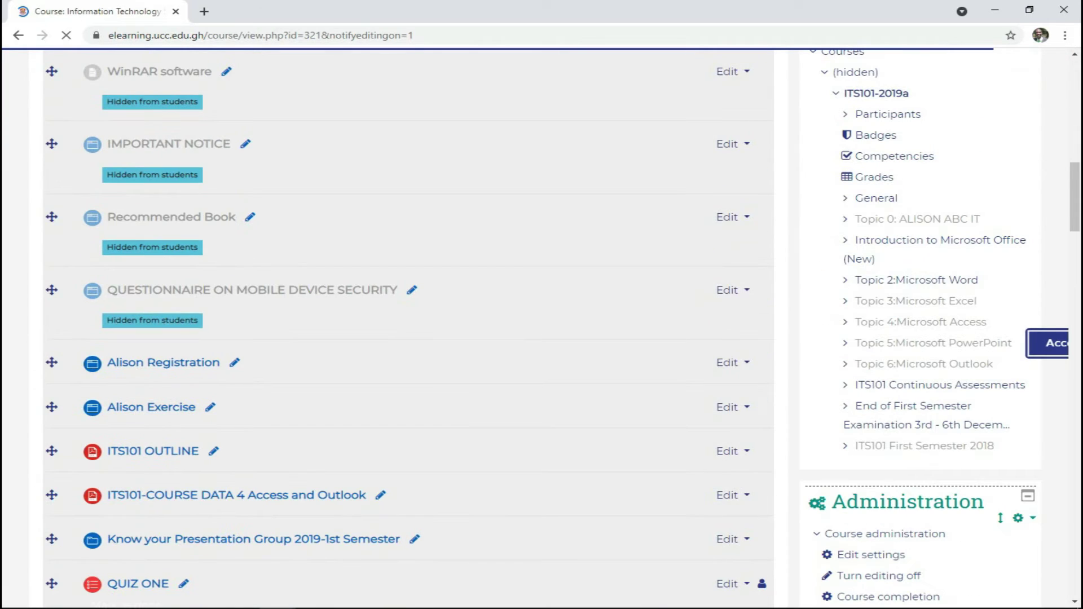
scroll(713, 299, down, 10)
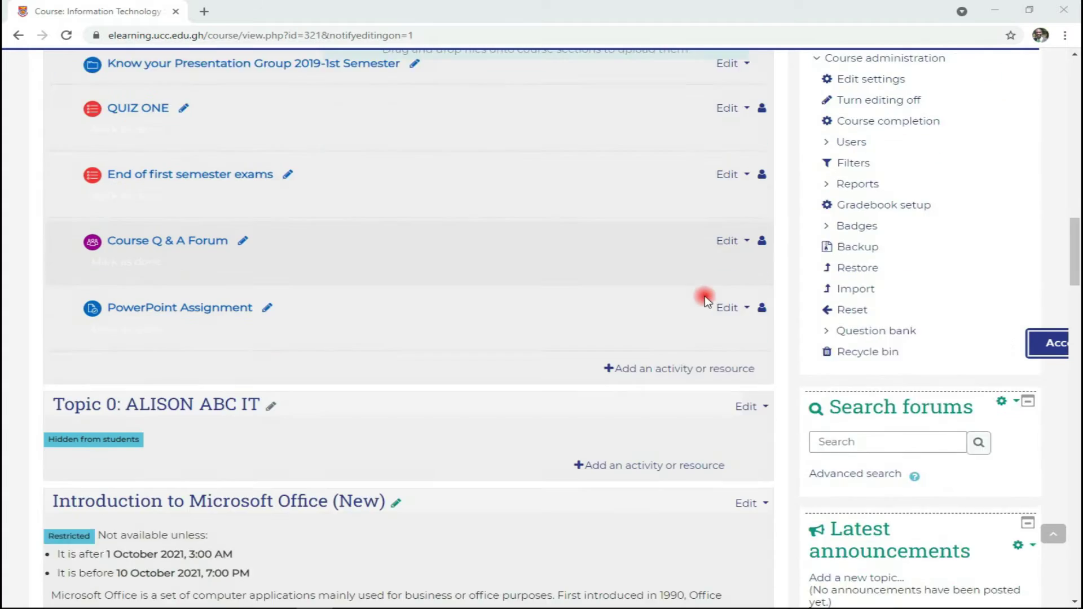
click(714, 237)
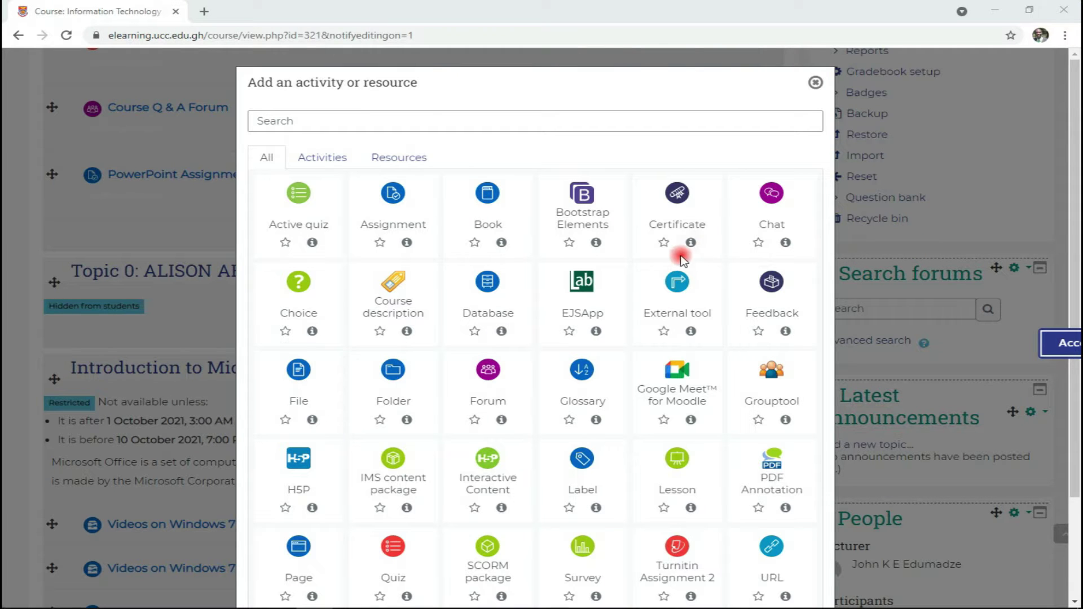
click(582, 371)
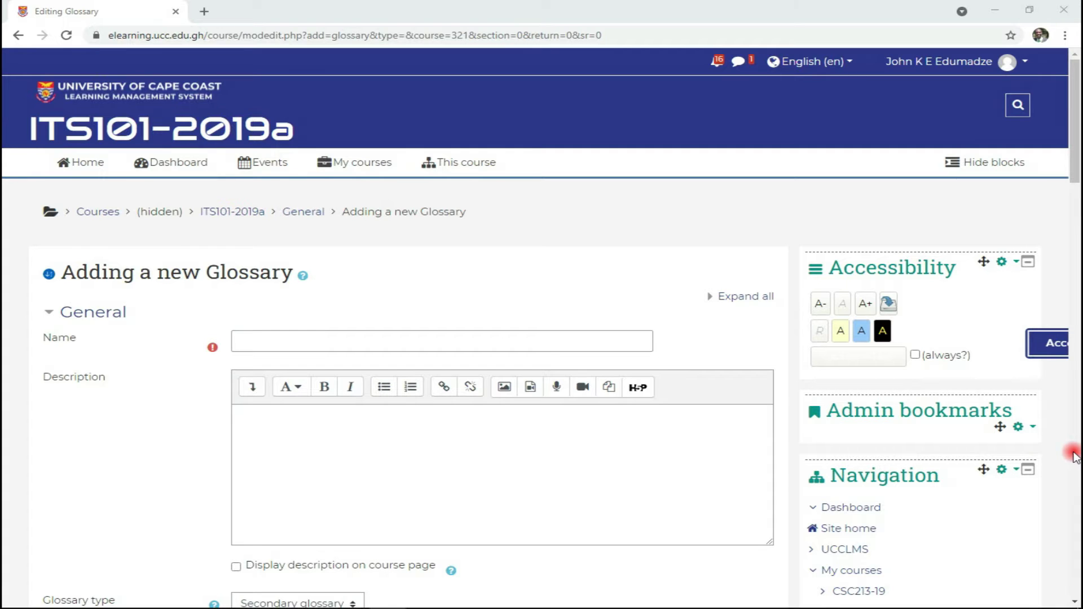
Step: Name the new glossary "MS Office Dictionary"
click(634, 347)
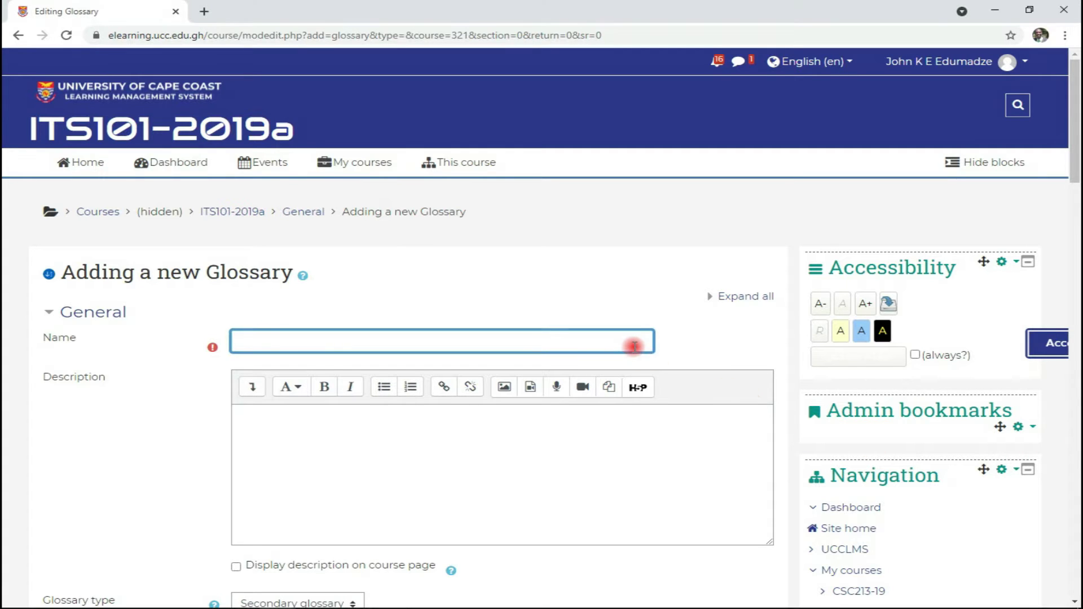
text(MS Office Dictionary)
click(626, 443)
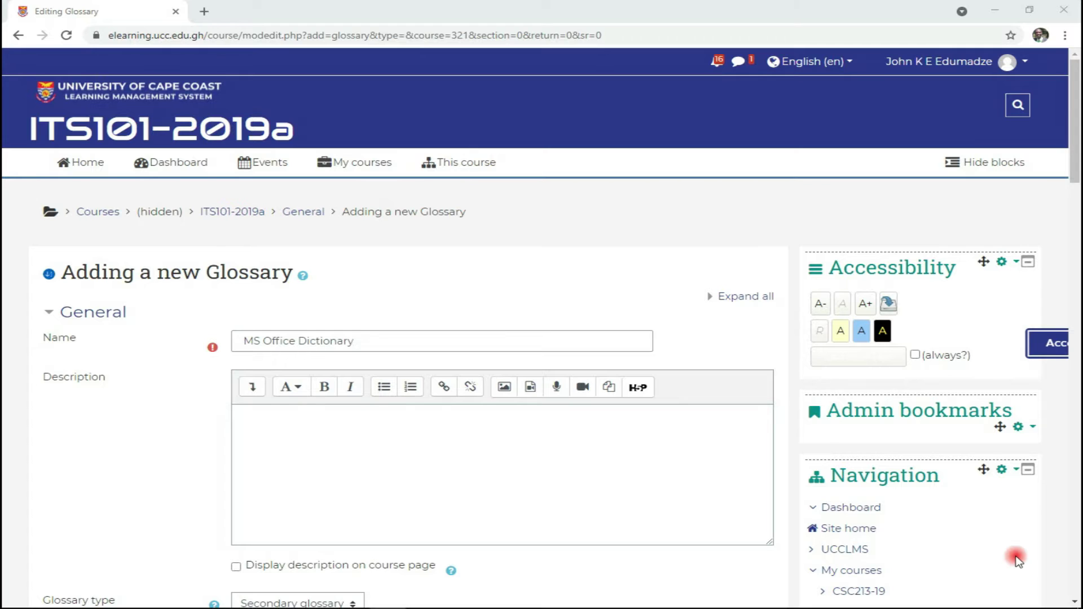
click(236, 567)
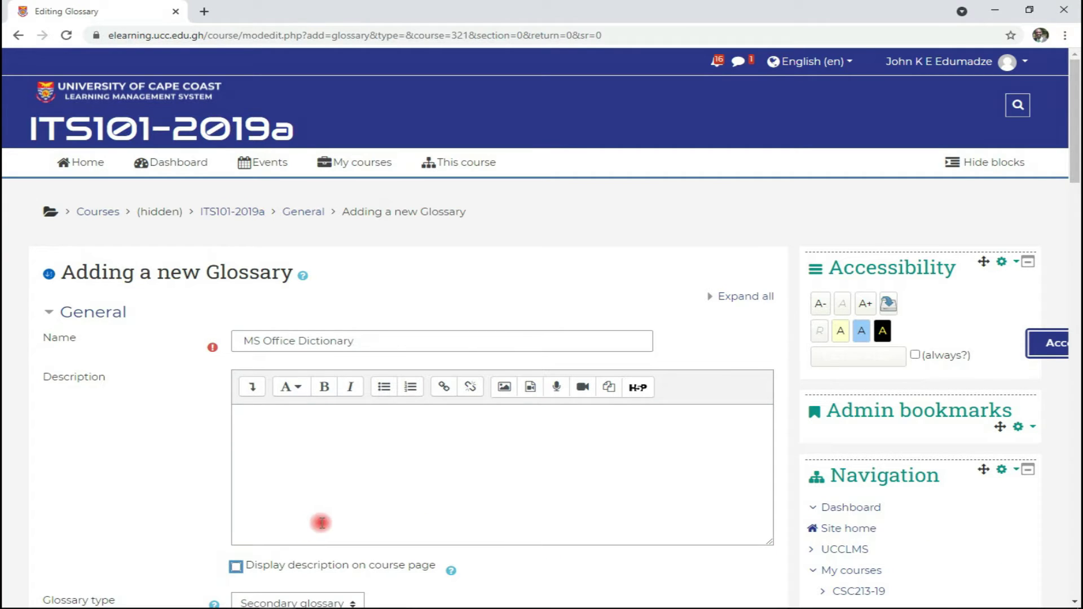
Step: Enter description "This activity is intended to build a solid Dictionary for the course. So feel free to add any keyword you come across in the course here."
click(377, 445)
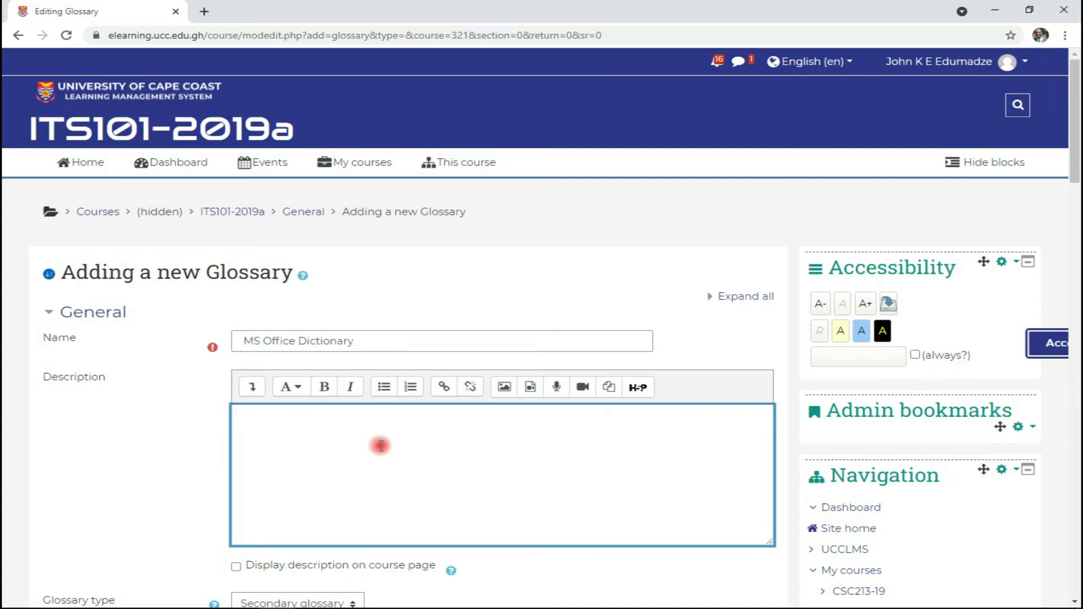
scroll(389, 440, down, 1)
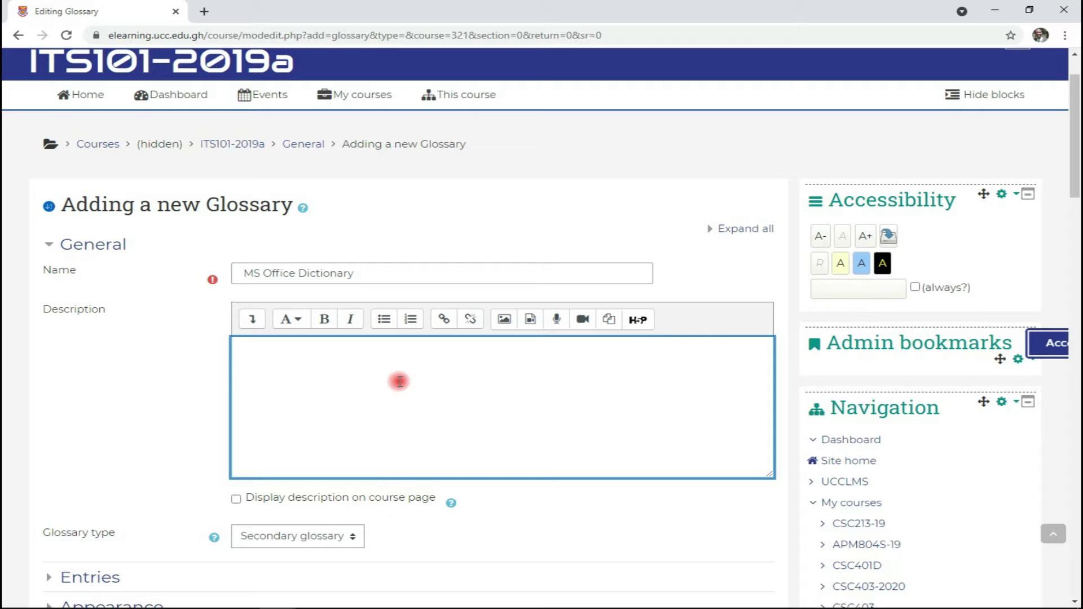
text(This activity is intended to build a solid Dictionary for the course. So feel free to add any keyword you come across in the course here)
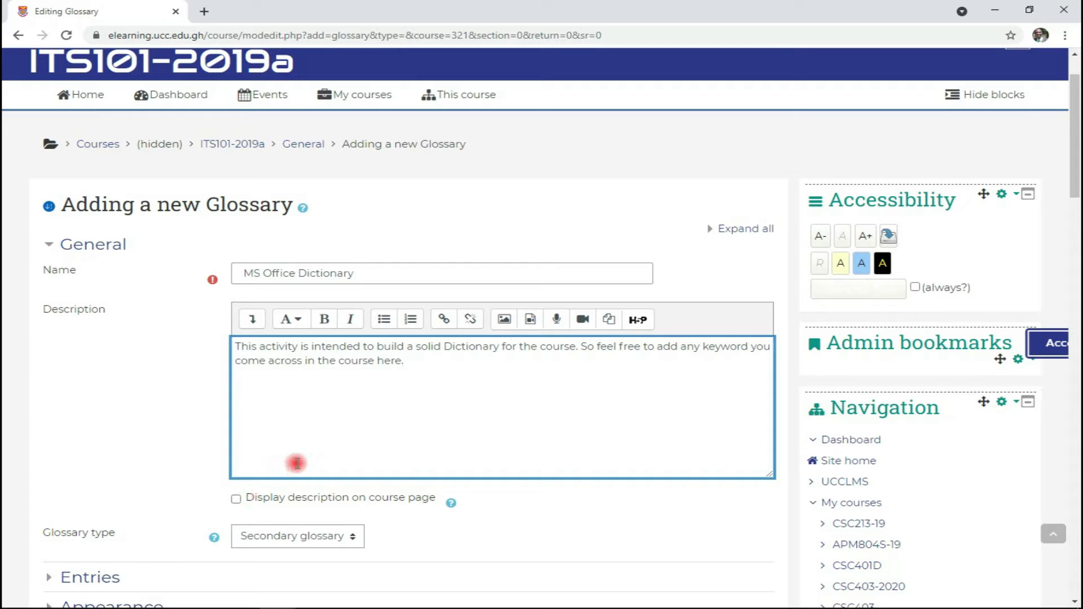
Step: Choose Secondary glossary as the glossary type
scroll(170, 451, down, 2)
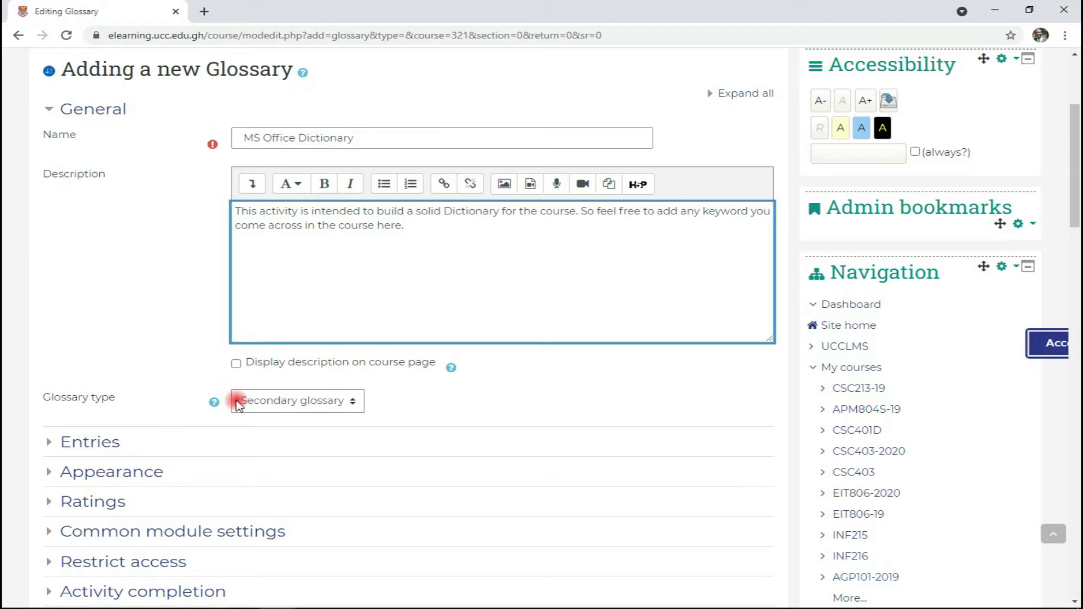
click(330, 414)
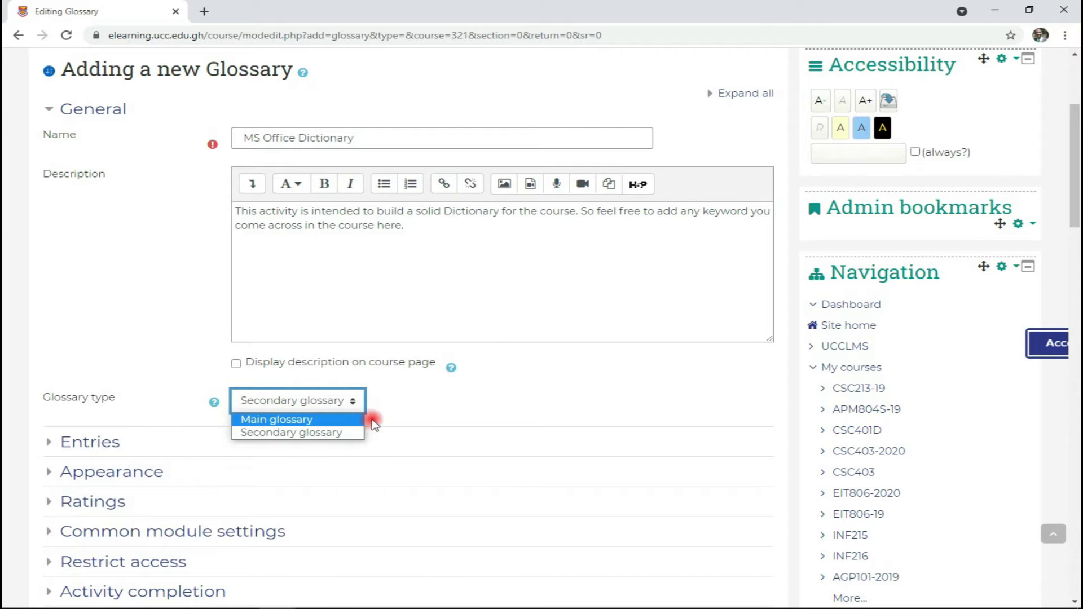
click(356, 433)
Step: Expand the Entries settings and review the choices for Approved by default without changing them
scroll(356, 389, down, 5)
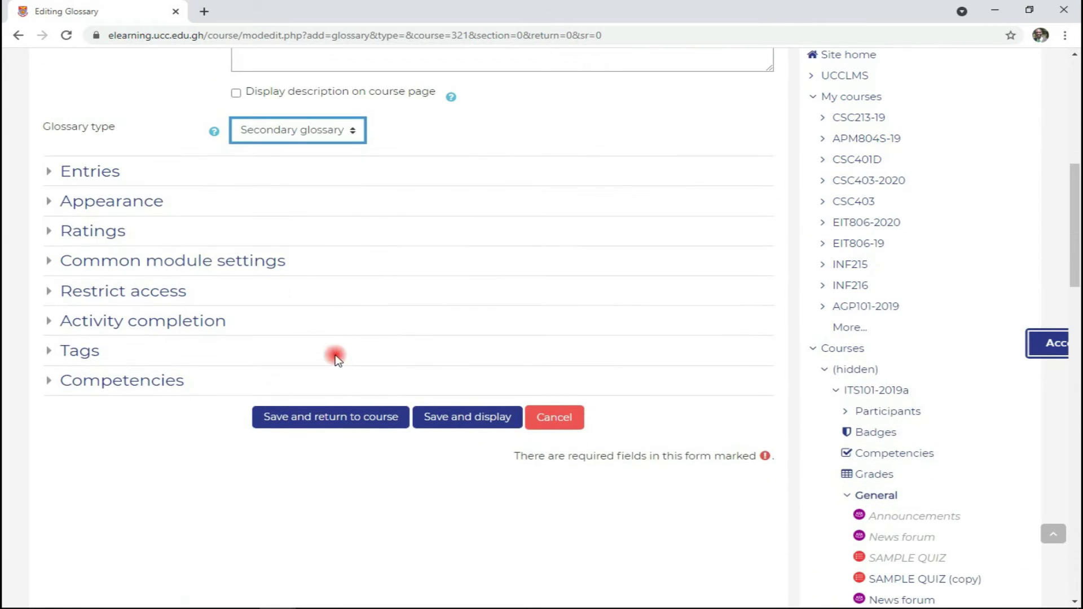
click(106, 171)
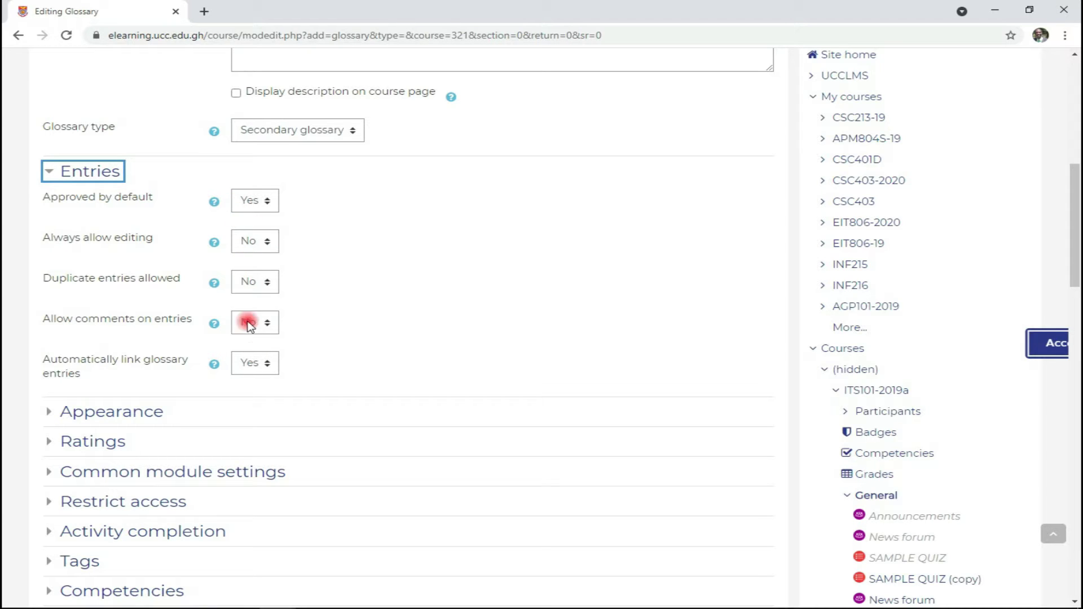
click(239, 212)
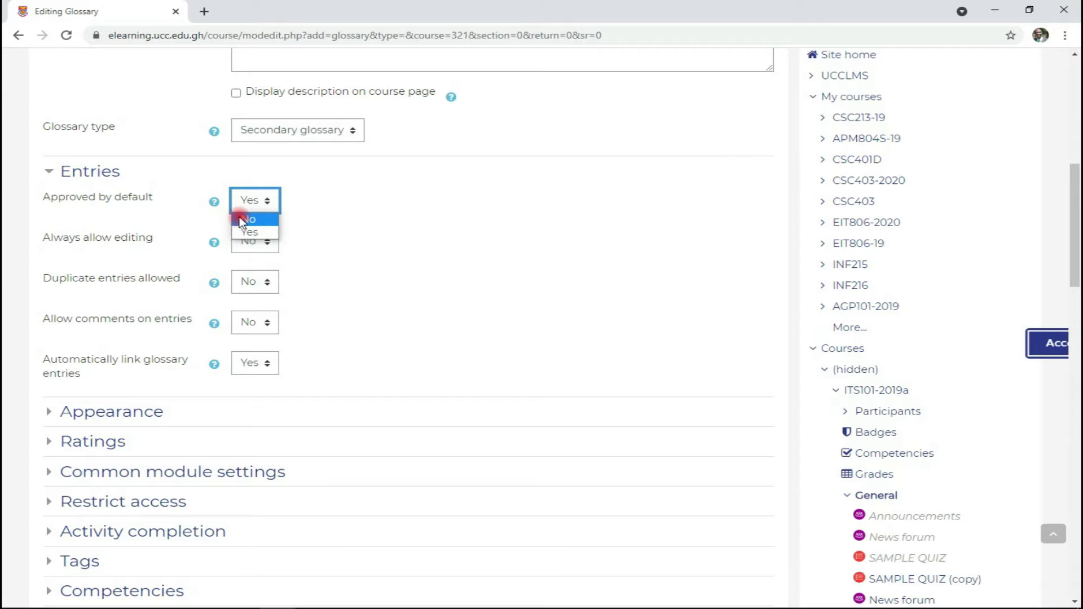
click(232, 203)
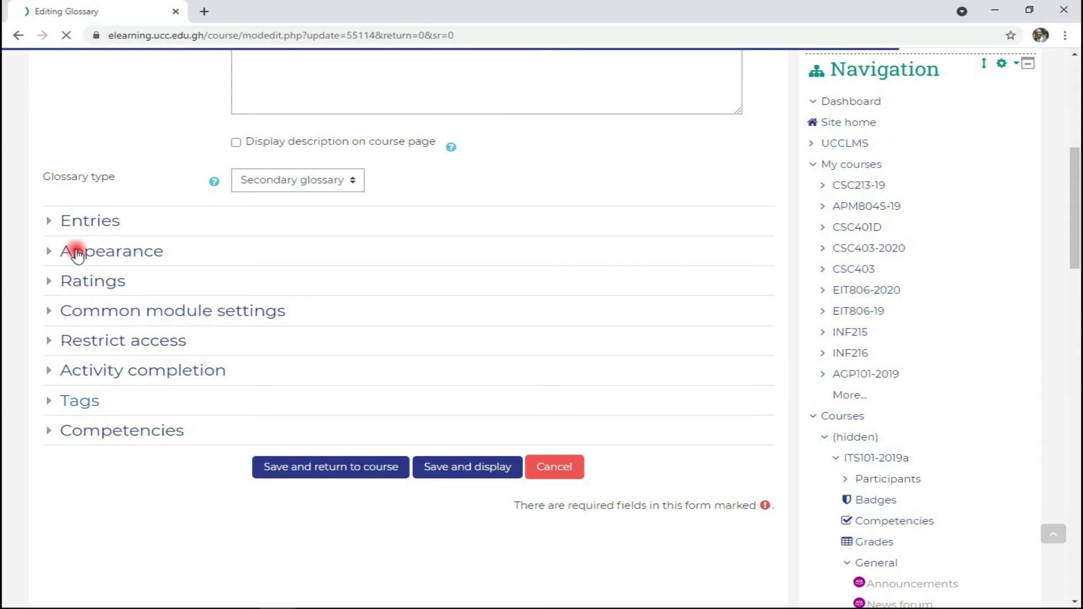
Step: Choose Simple, dictionary style as the display format in the glossary's Appearance settings
click(60, 250)
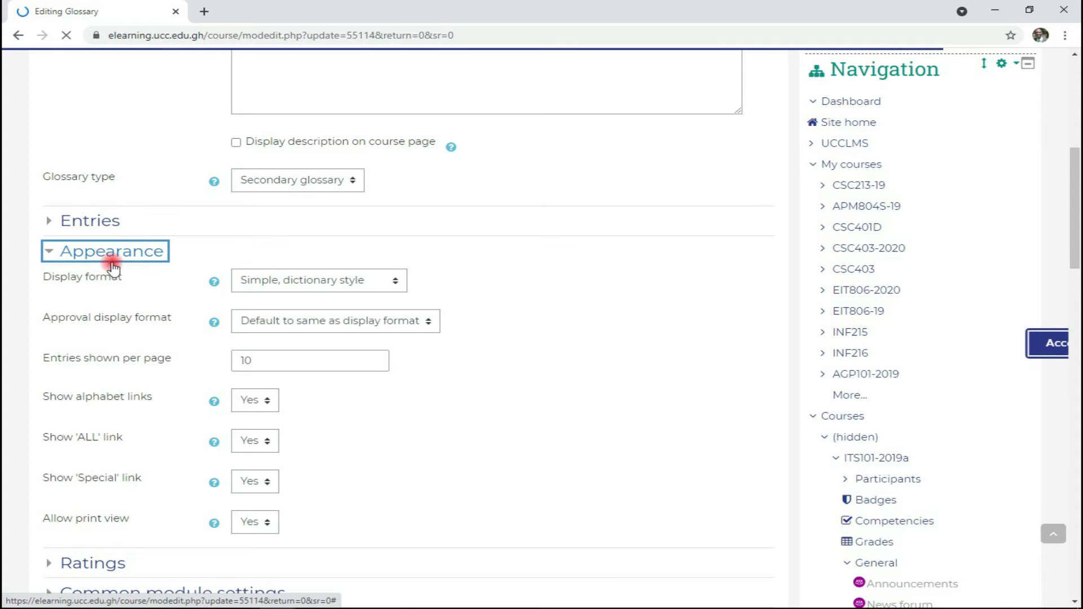
scroll(112, 262, down, 1)
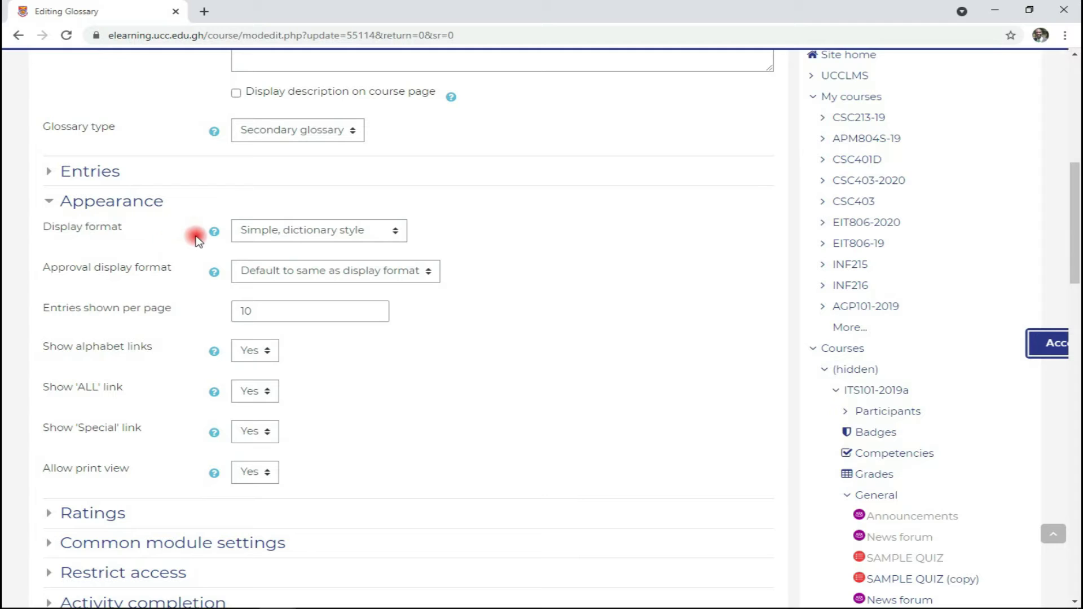
click(261, 233)
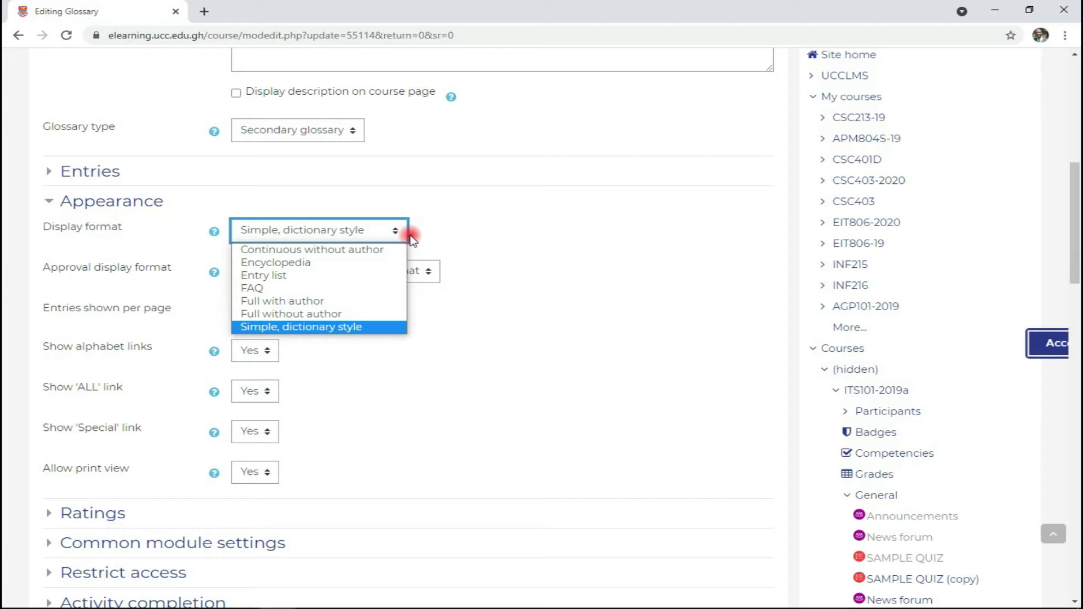
click(374, 329)
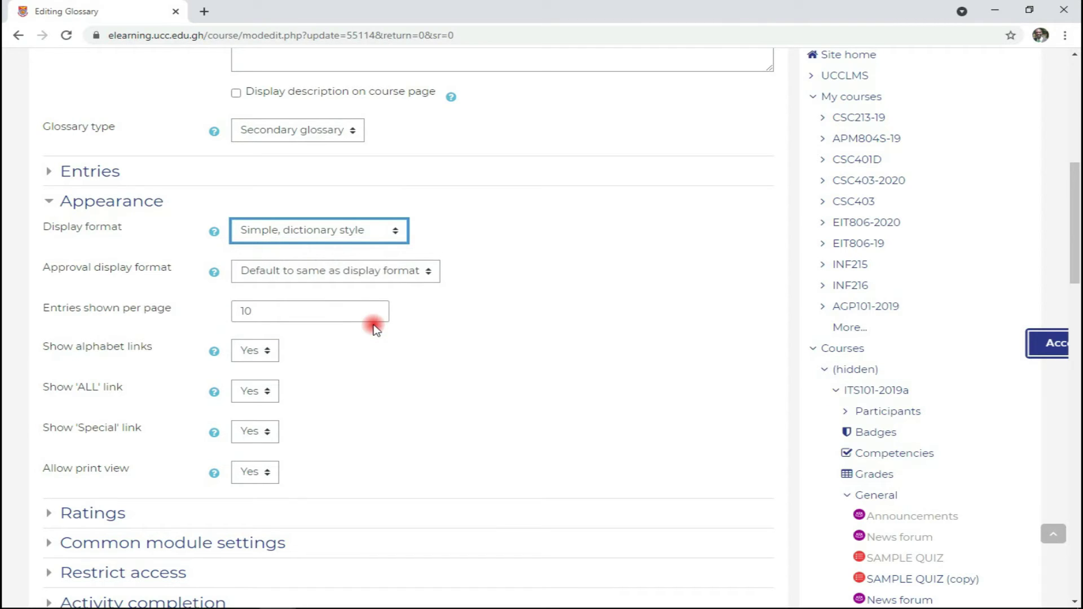
Step: Review the options offered for the display format and the approval display format, leaving both as they are
click(328, 230)
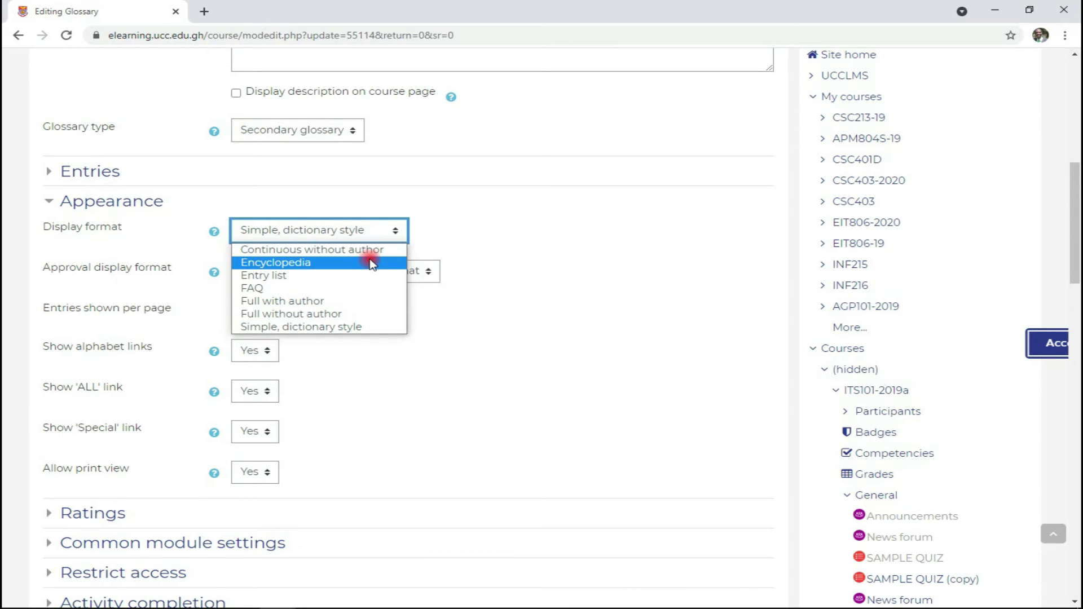
scroll(371, 263, up, 1)
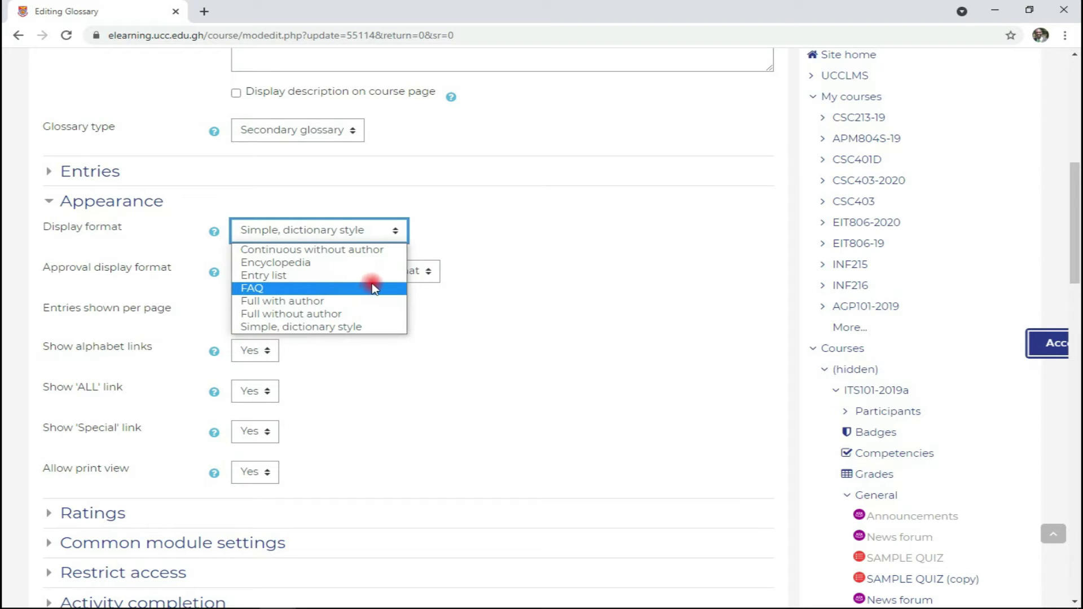
click(461, 250)
click(460, 247)
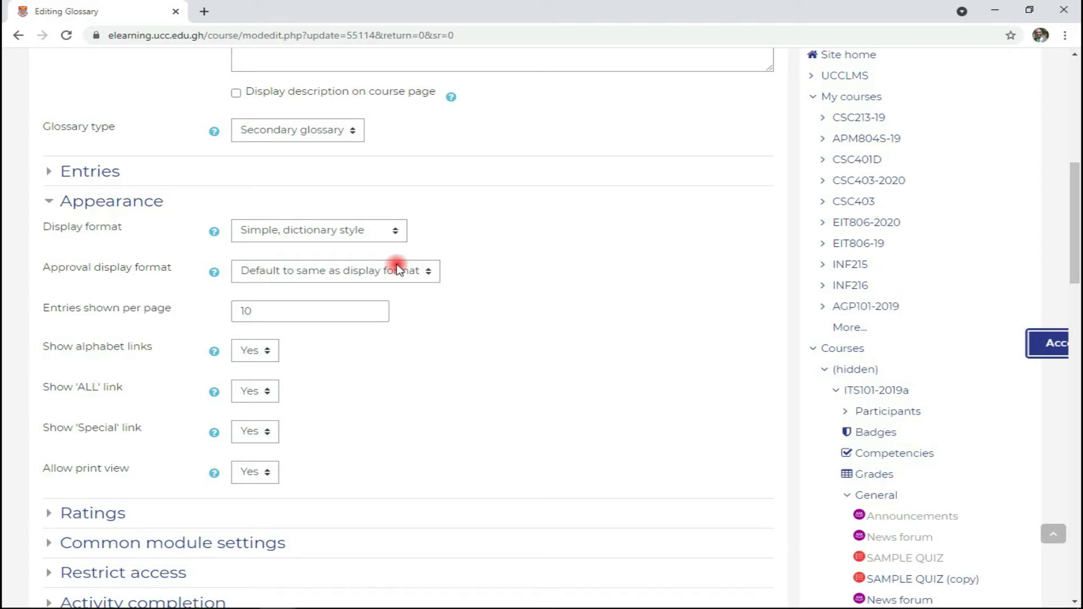
click(426, 272)
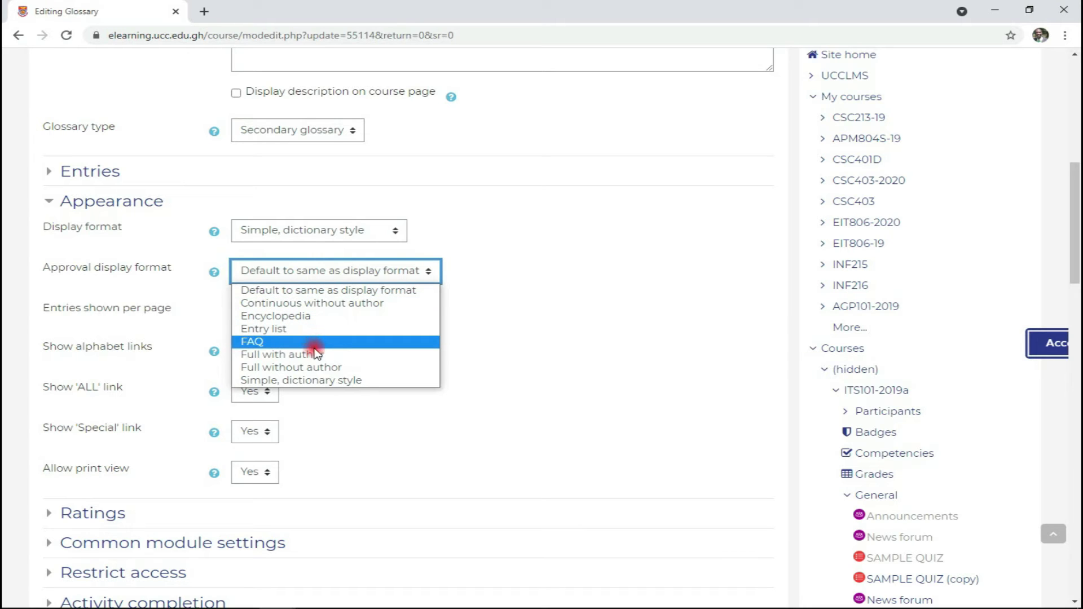
click(189, 313)
click(189, 313)
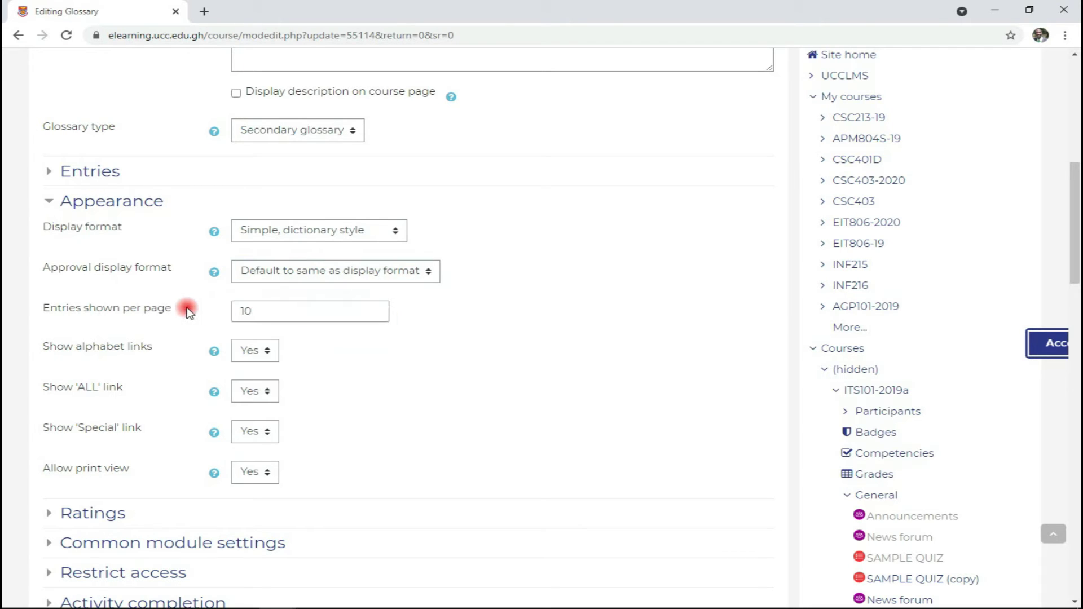
Step: Examine the number of entries shown per page and the choices for showing alphabet links
click(315, 311)
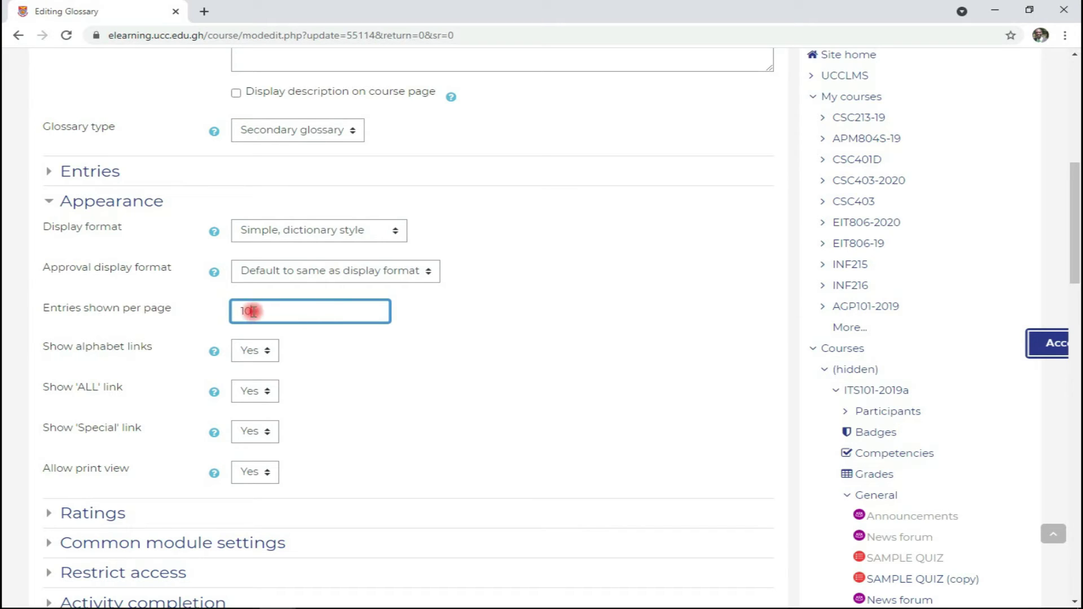
click(164, 330)
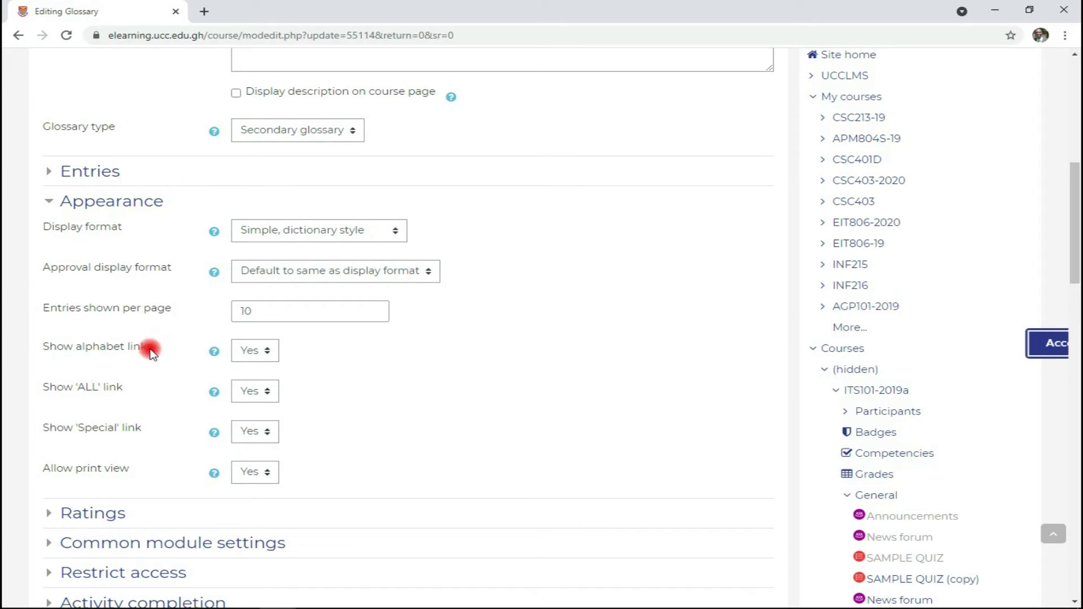
click(261, 356)
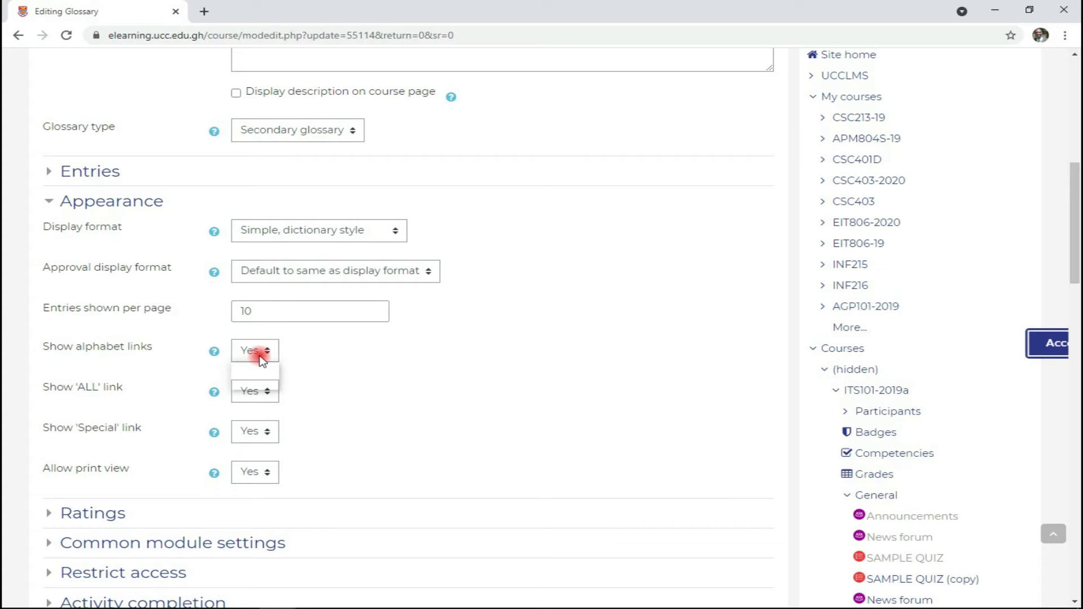
click(261, 358)
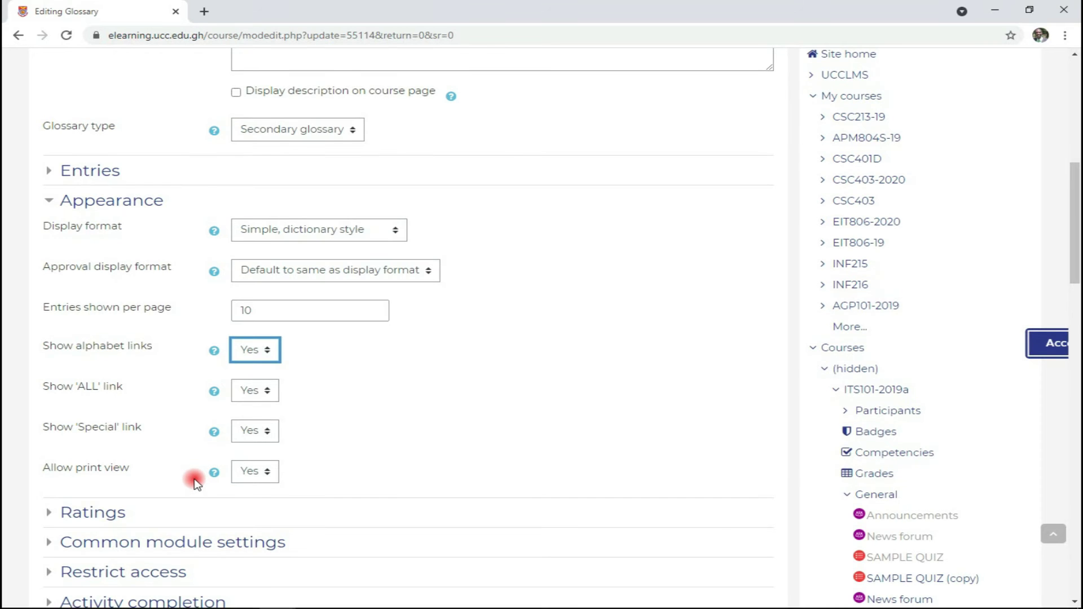
Step: Choose No ratings as the aggregate type in the Ratings settings, and save and display the glossary
scroll(194, 477, down, 4)
click(96, 312)
scroll(99, 307, down, 3)
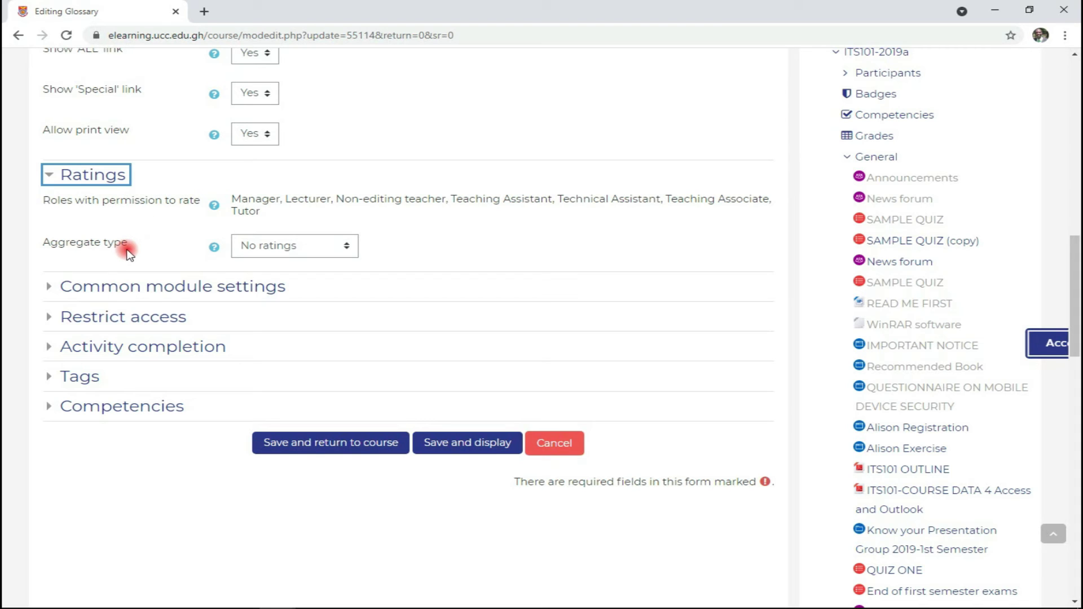
click(334, 246)
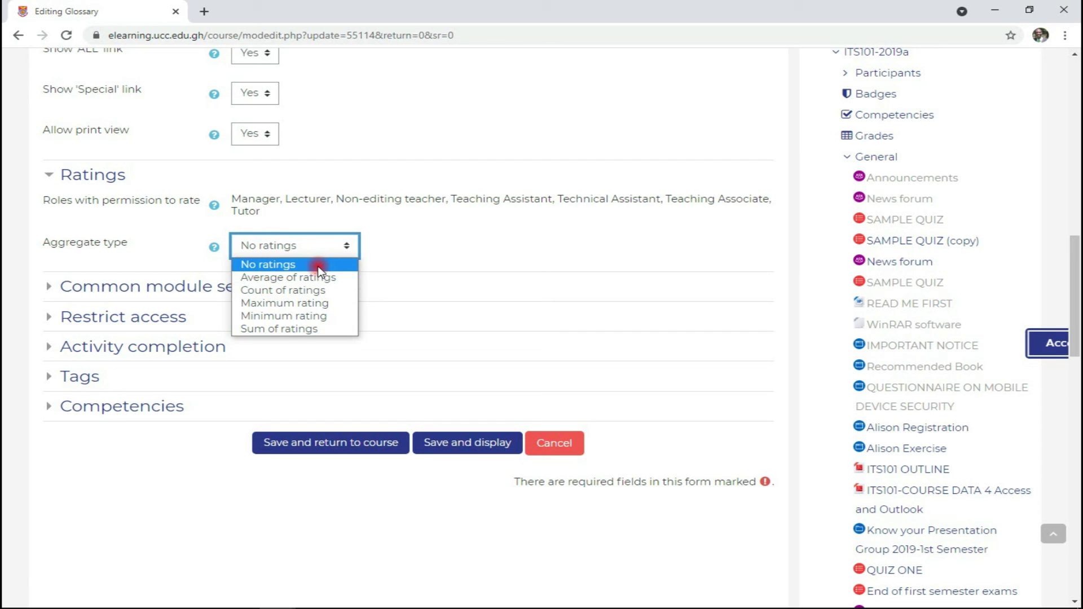
click(287, 265)
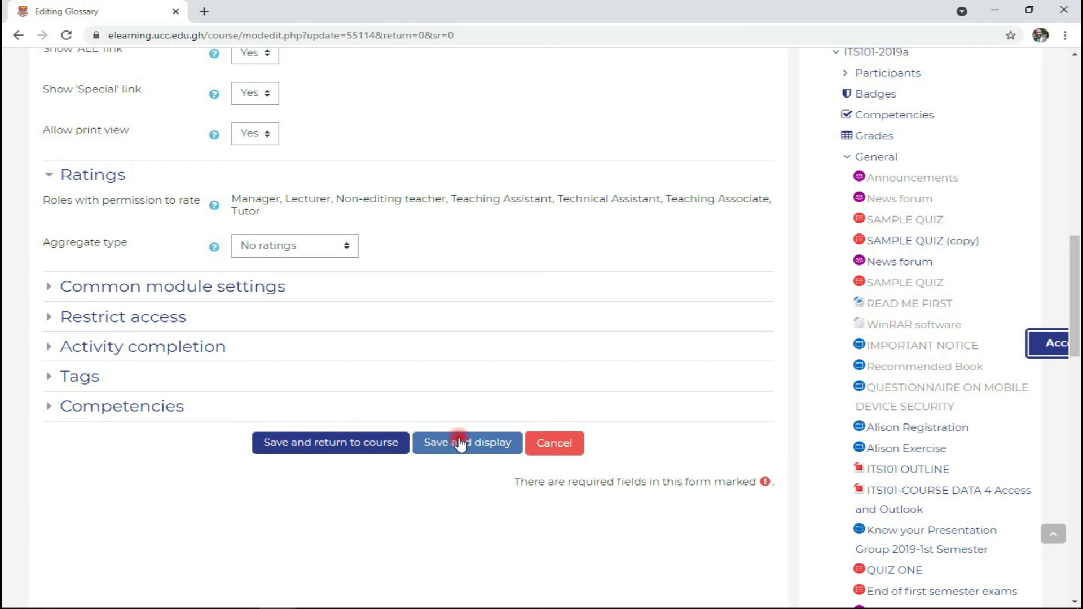
click(460, 444)
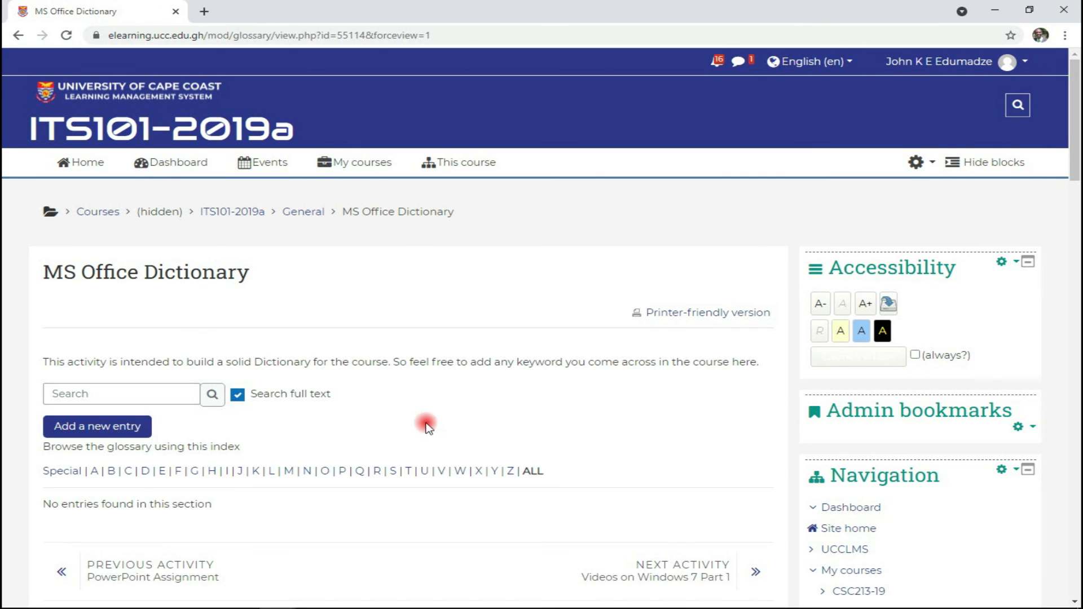
Step: Return to the course's General section and open the MS Office Dictionary glossary from its activity list
scroll(383, 395, down, 1)
click(305, 146)
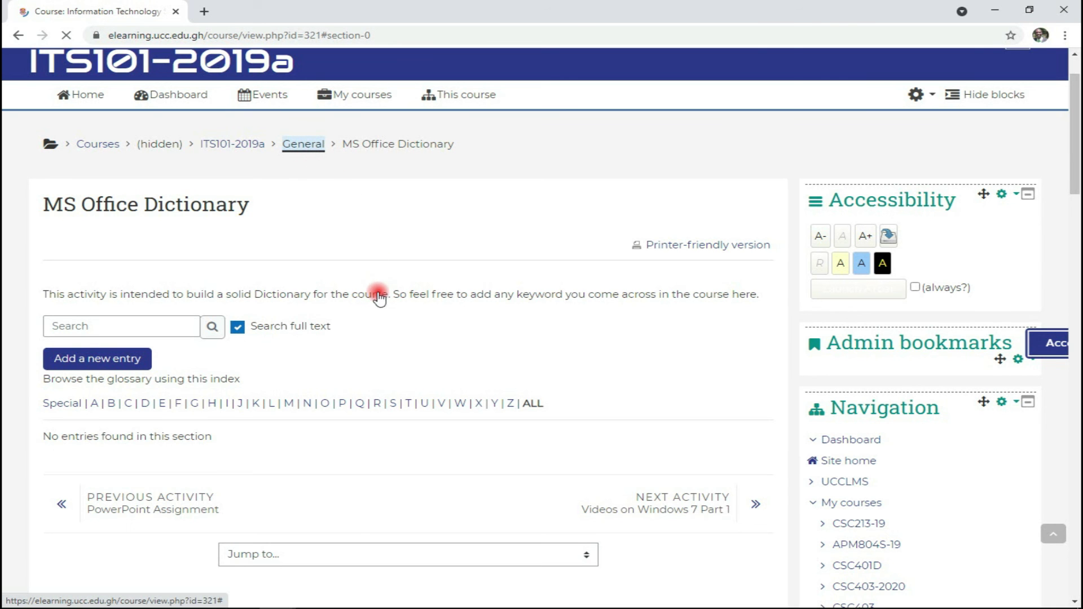
scroll(374, 309, down, 15)
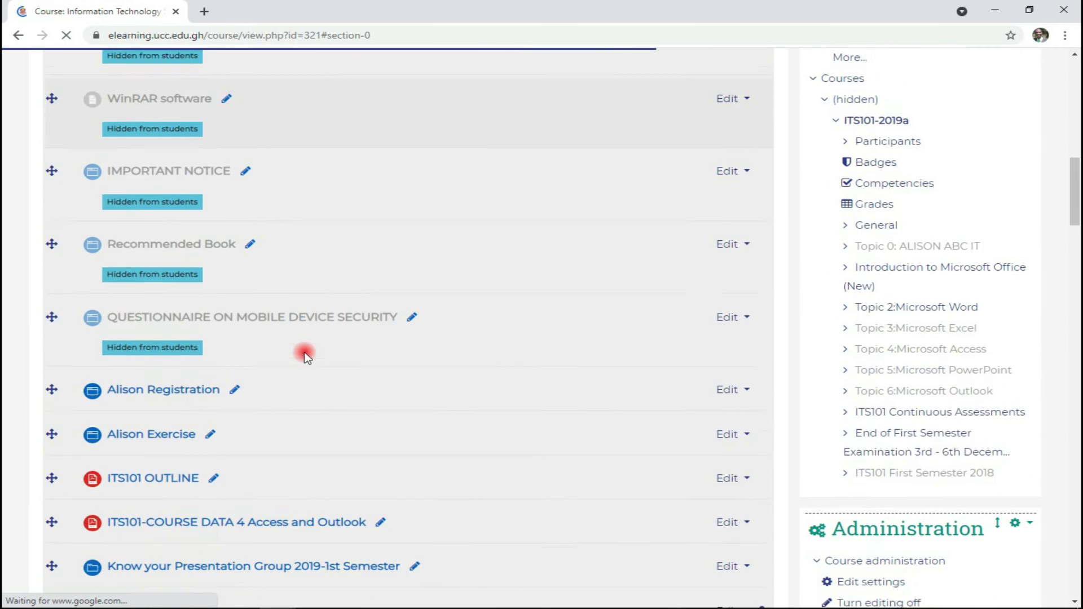
scroll(301, 355, down, 4)
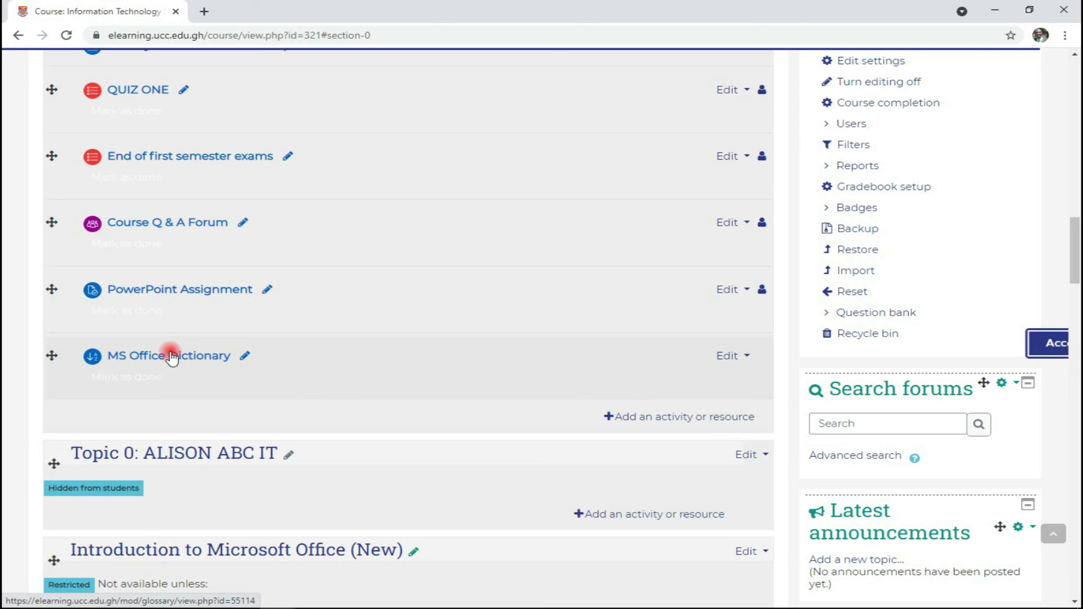
click(172, 359)
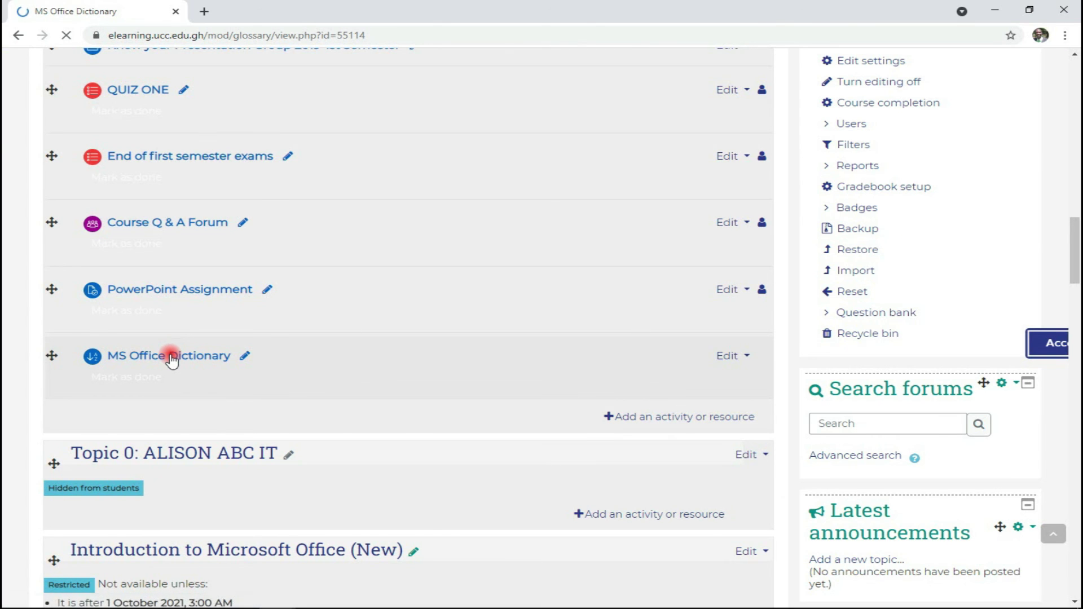